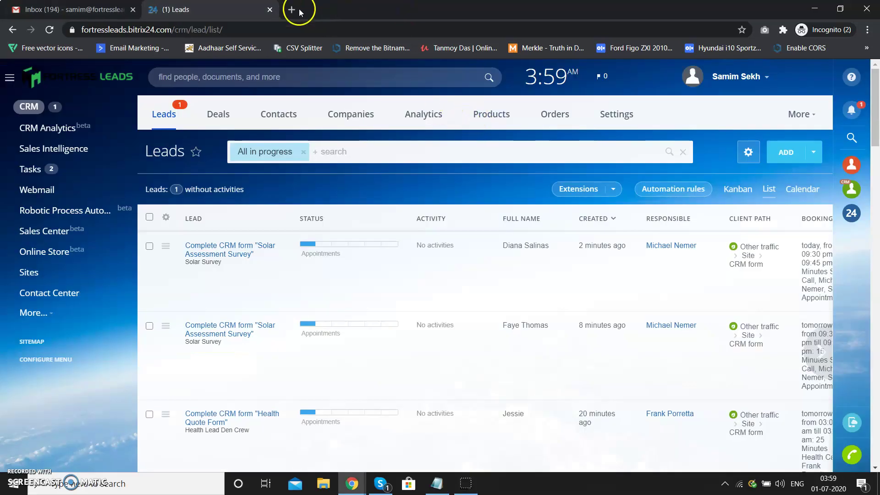
Open a new blank incognito browser tab next to the Bitrix24 Leads tab
click(292, 10)
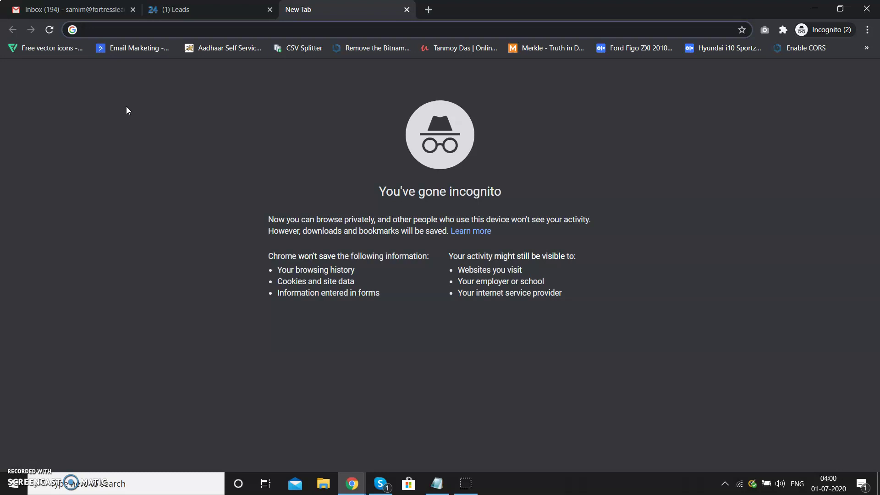
Switch to the Gmail inbox and expand More in the sidebar to reveal Important and other labels
click(68, 9)
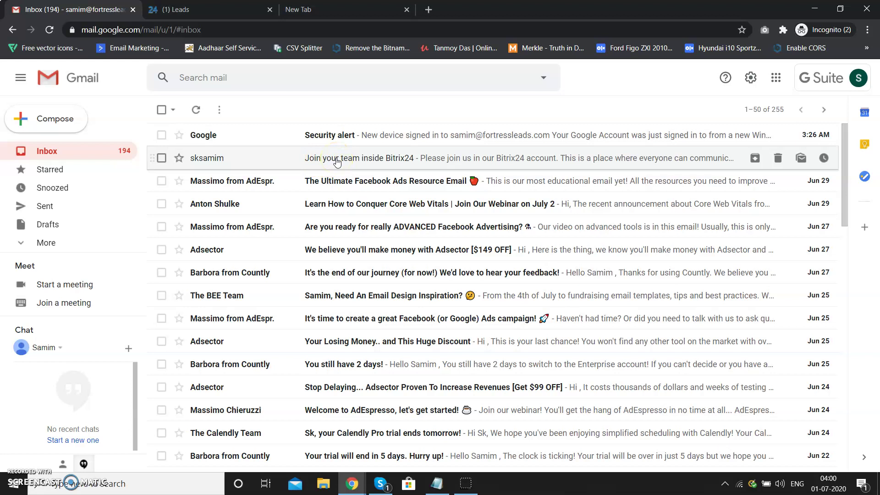
click(49, 243)
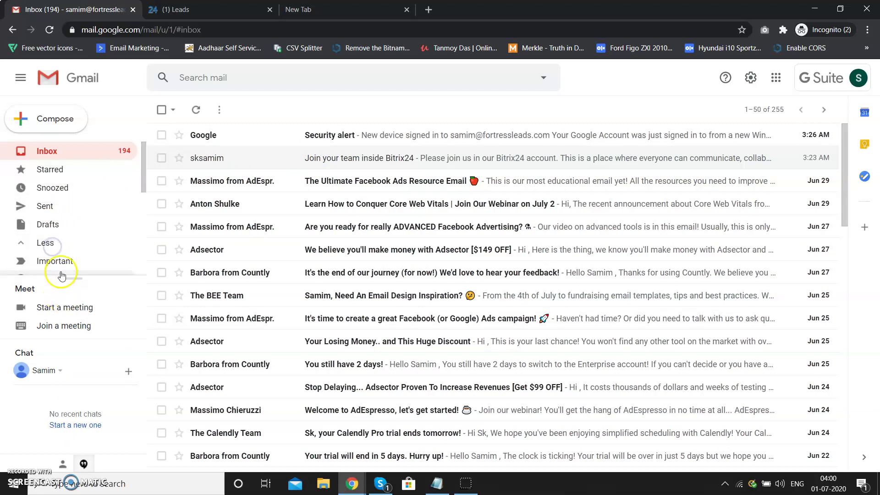
scroll(76, 238, down, 3)
scroll(79, 227, up, 3)
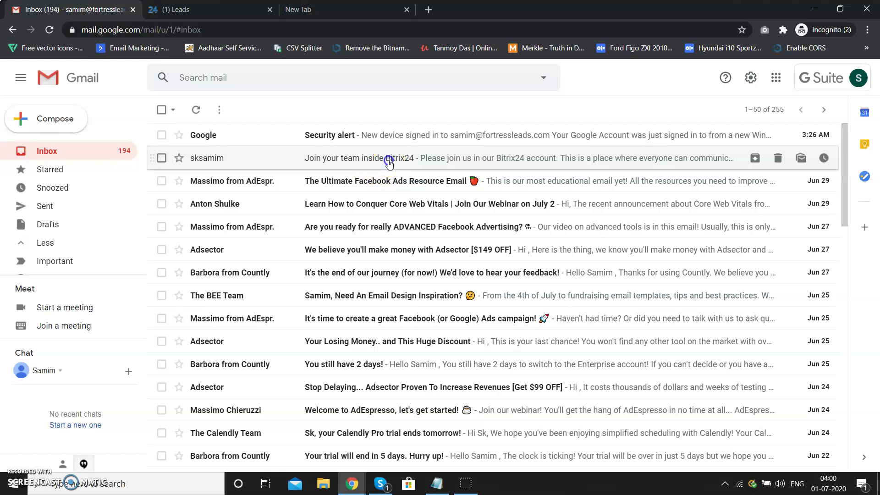
Search Gmail for 'Bitrix24' and open the 'Join your team inside Bitrix24' invitation email
click(389, 160)
drag(310, 143, 337, 143)
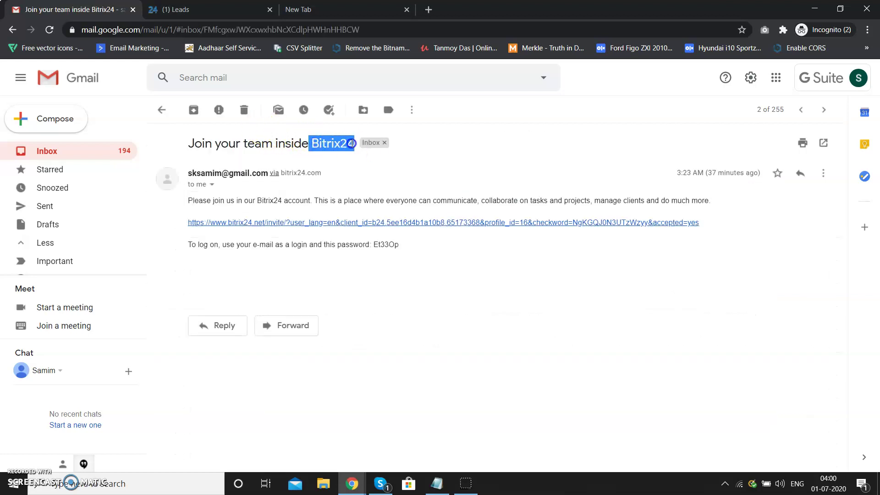
click(279, 81)
text(Bitrix24)
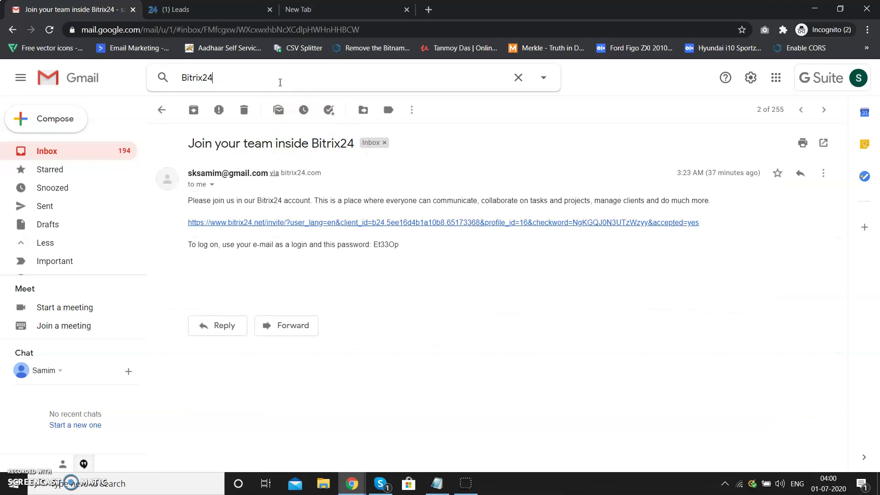
key(Return)
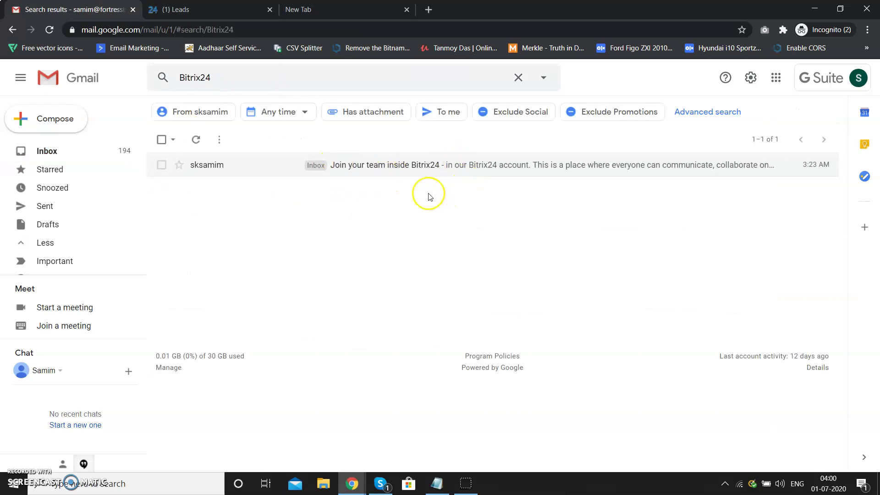
click(379, 171)
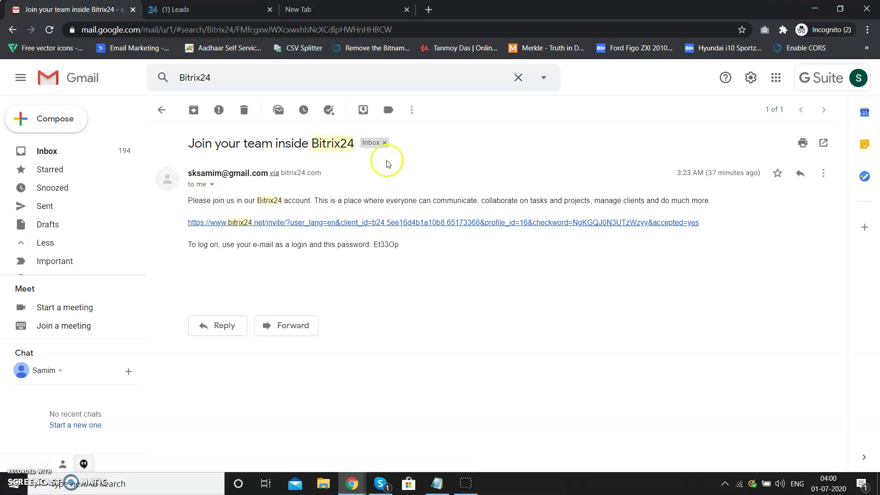
Return to the Bitrix24 Leads list and collapse the CRM menu to icons to widen it
click(211, 9)
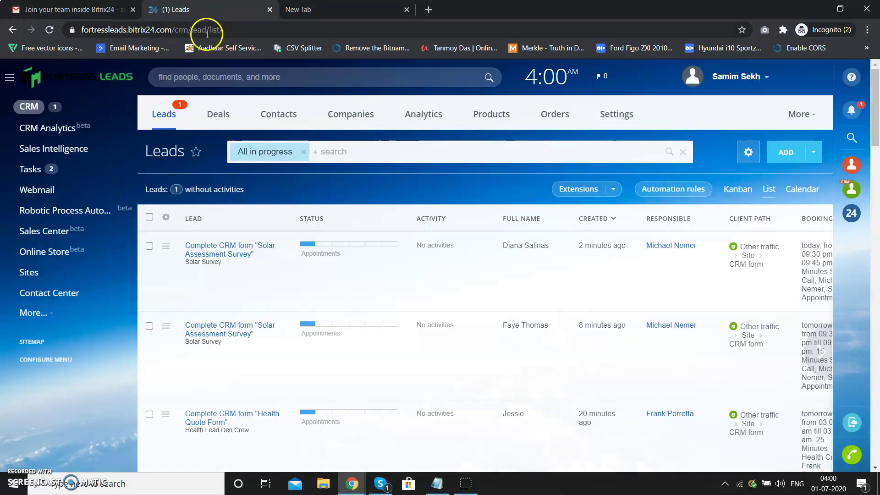
click(229, 30)
click(241, 32)
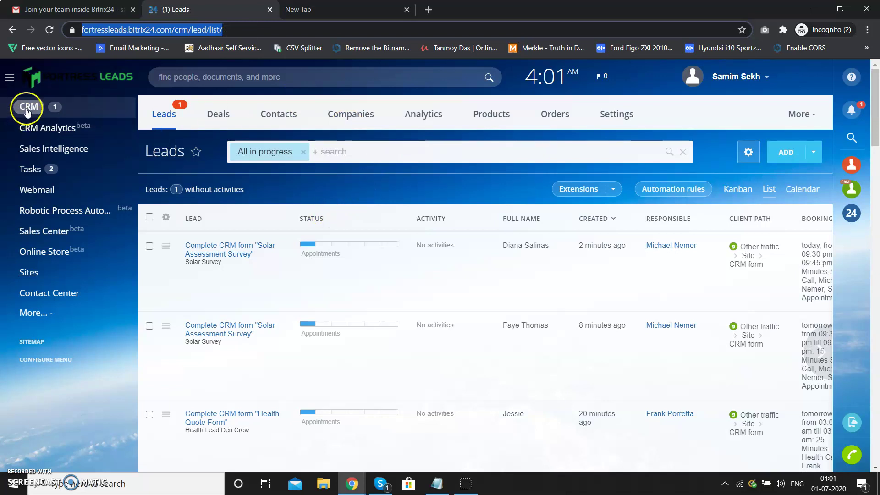
click(15, 86)
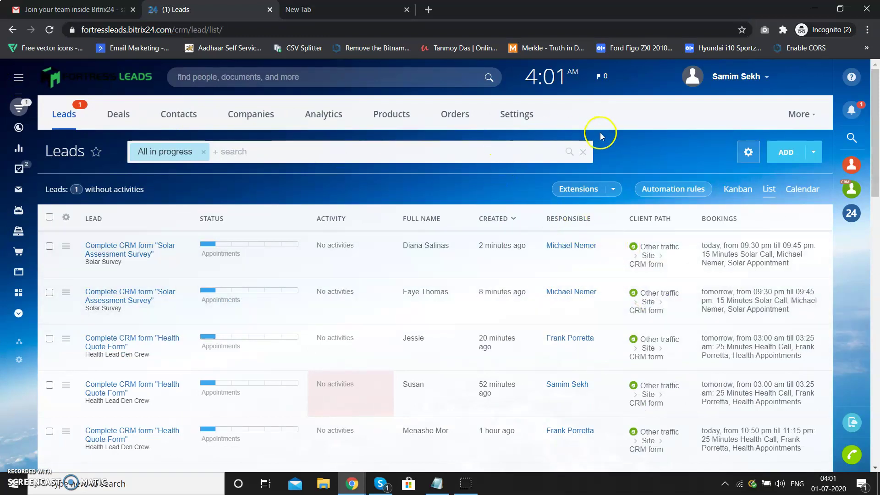
click(15, 78)
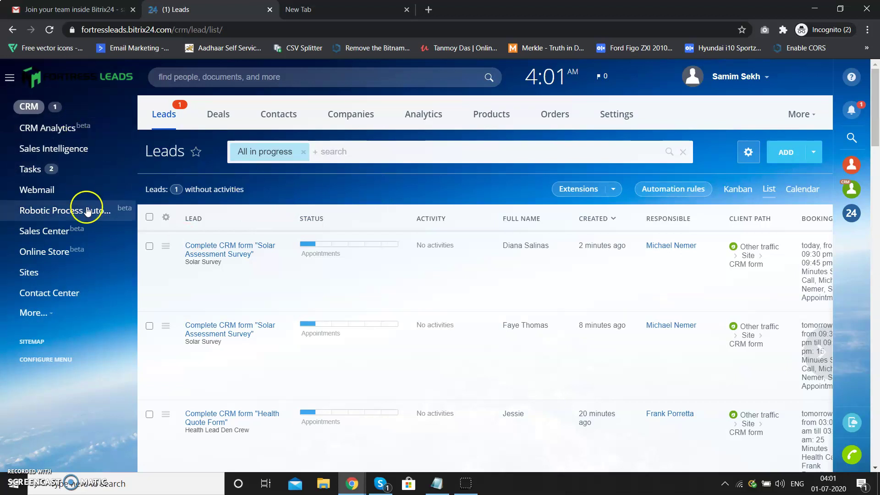
scroll(357, 310, down, 3)
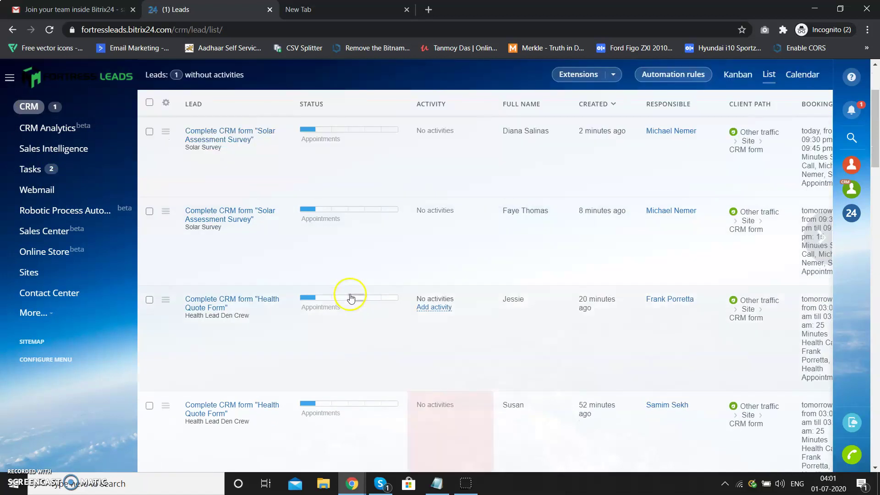
scroll(248, 257, up, 1)
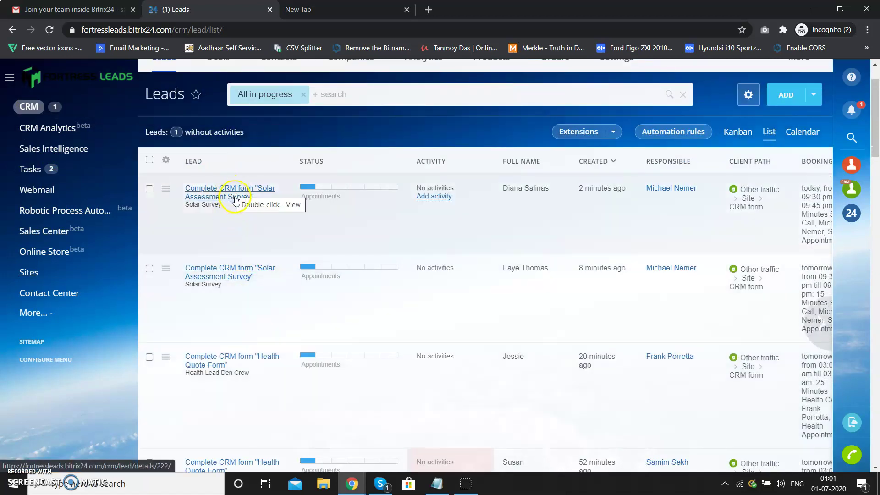
click(9, 79)
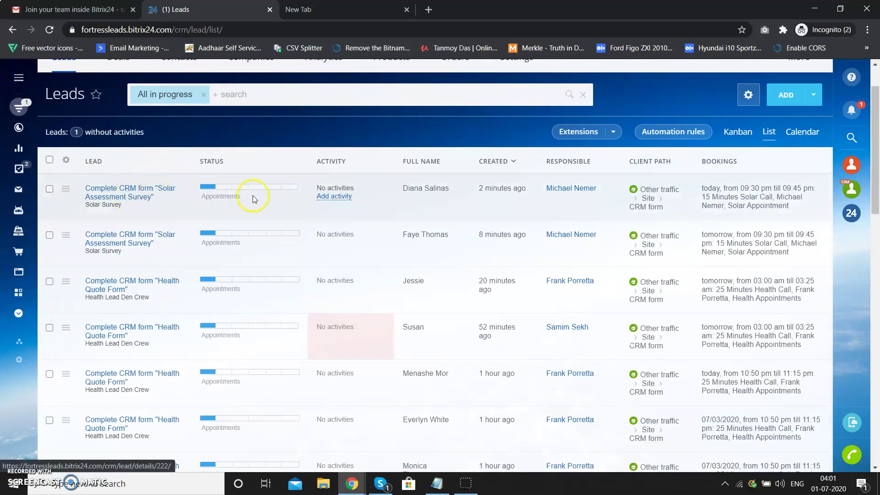
click(134, 194)
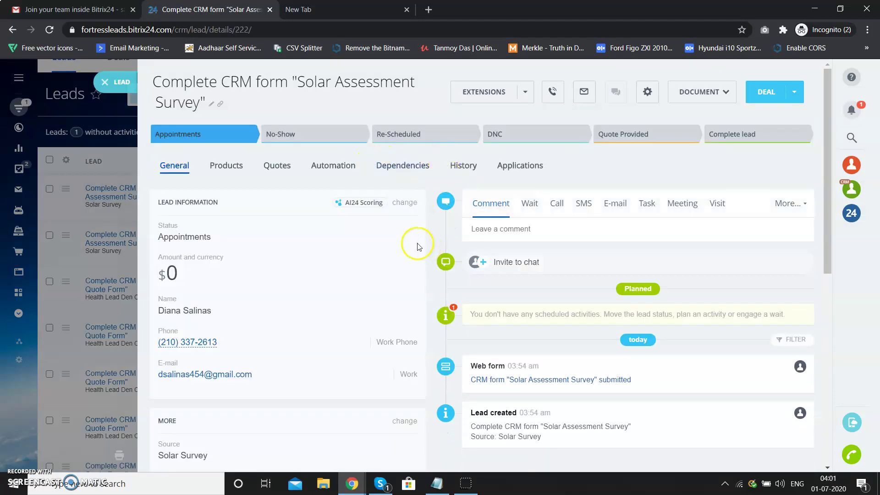
scroll(417, 247, down, 2)
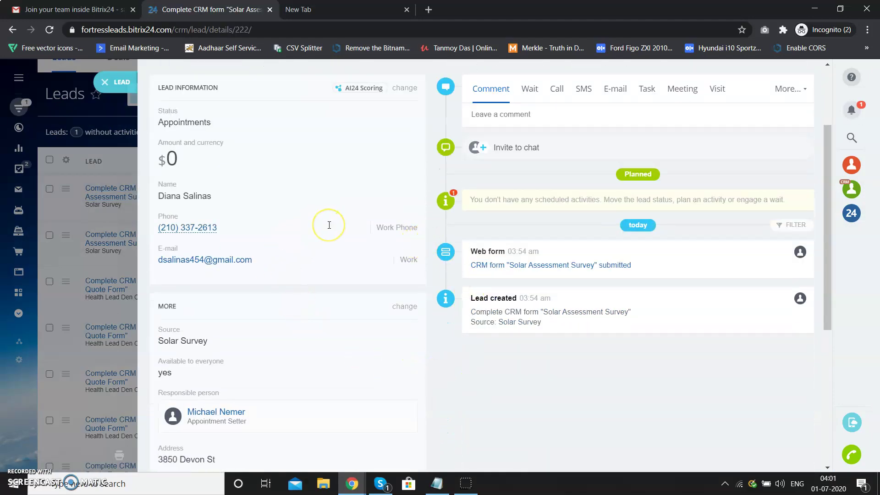
scroll(329, 225, up, 1)
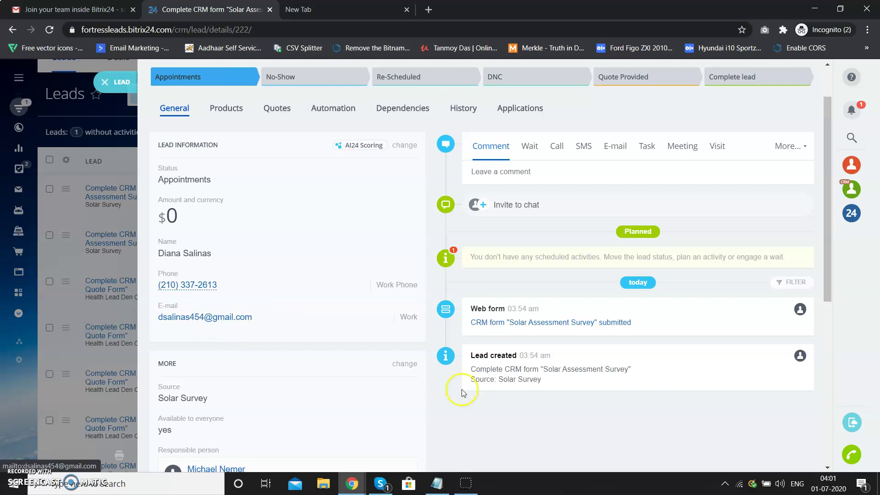
scroll(418, 379, down, 3)
scroll(422, 383, up, 3)
scroll(422, 383, up, 2)
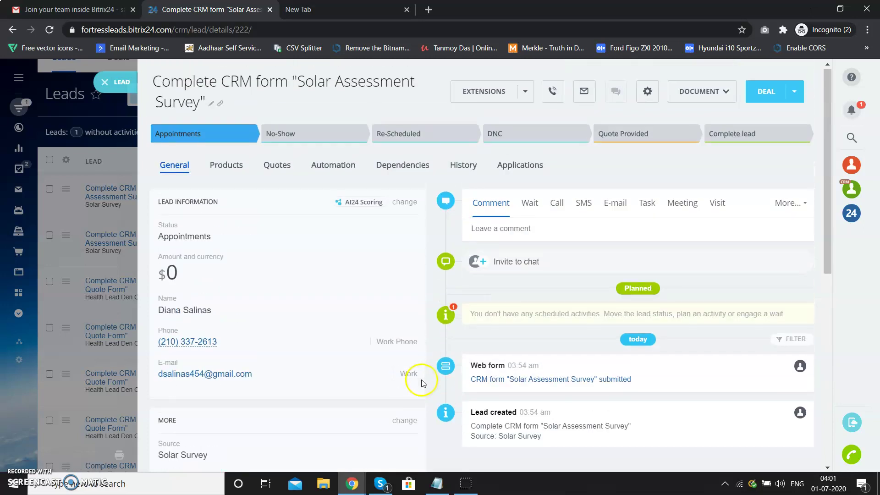
scroll(386, 291, down, 5)
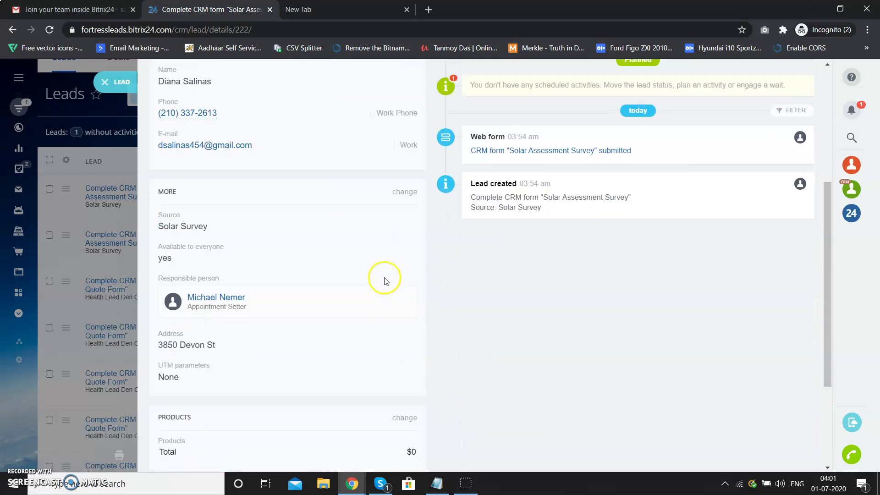
scroll(435, 290, up, 1)
scroll(432, 290, up, 5)
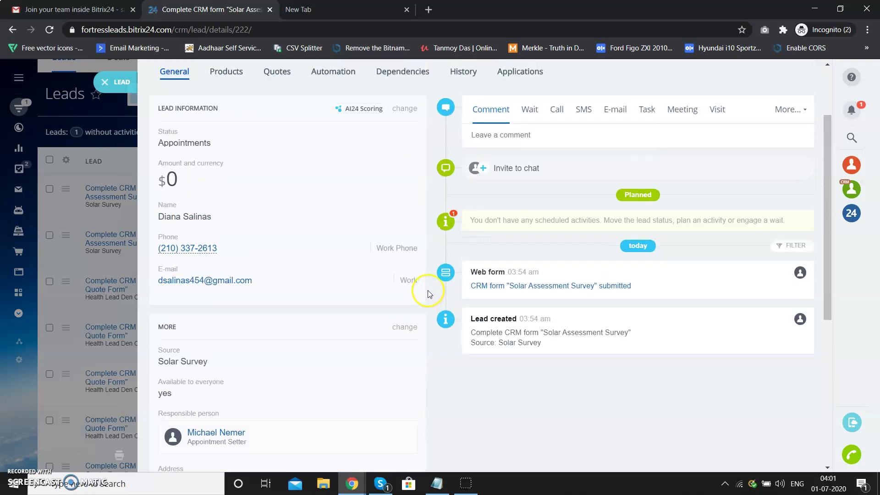
click(104, 81)
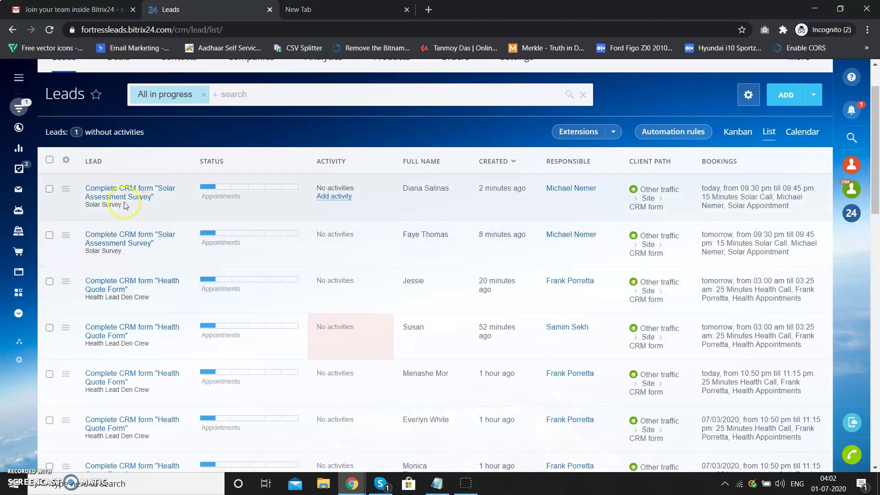
click(142, 246)
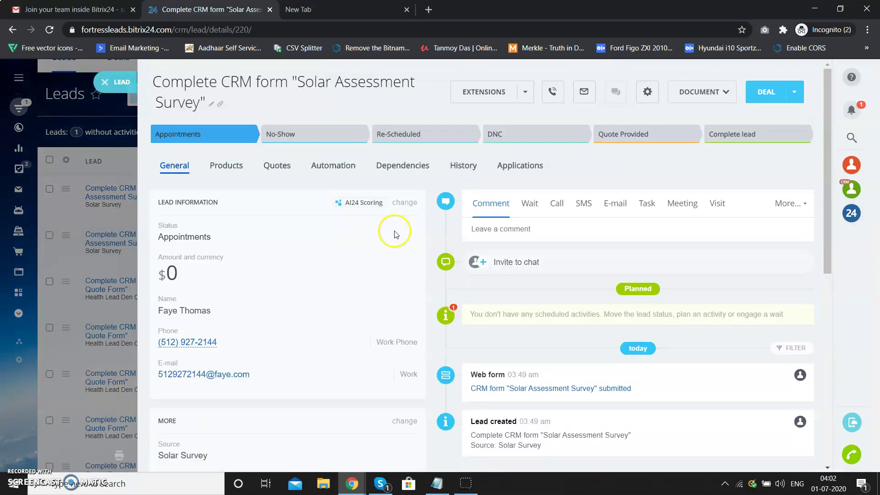
click(517, 229)
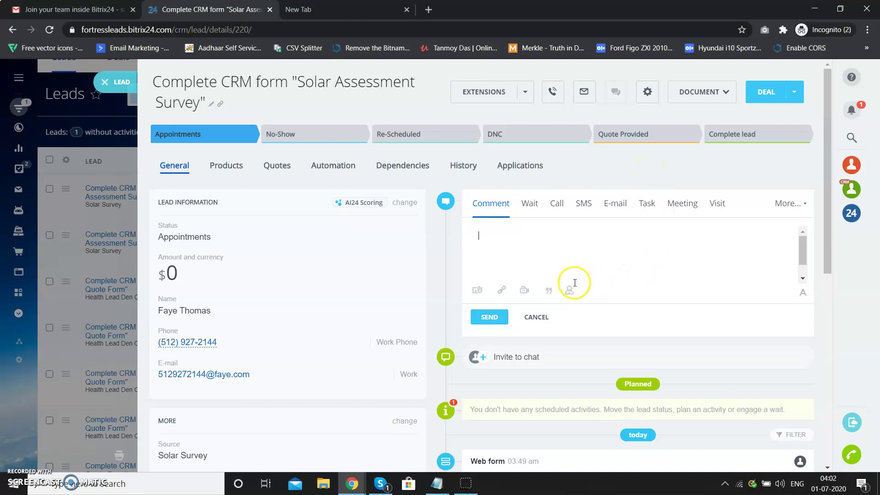
click(117, 86)
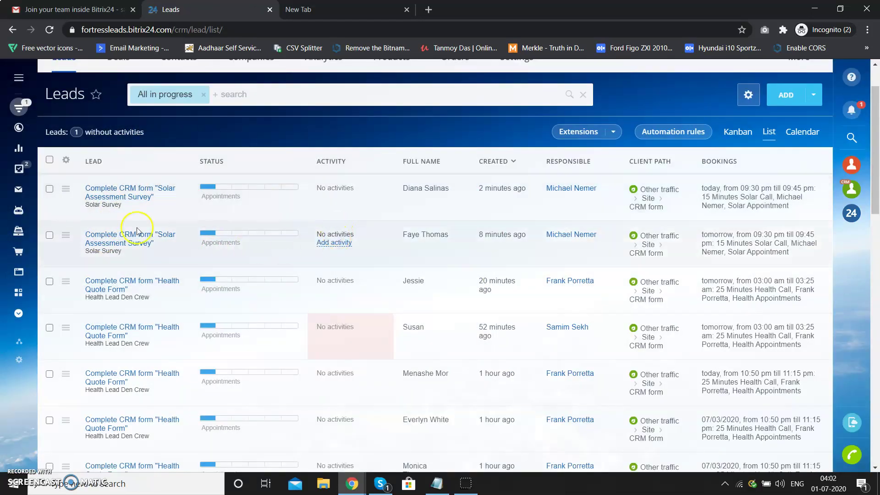
Open Calendar from the hidden sections under More… to show the July 2020 month
click(19, 78)
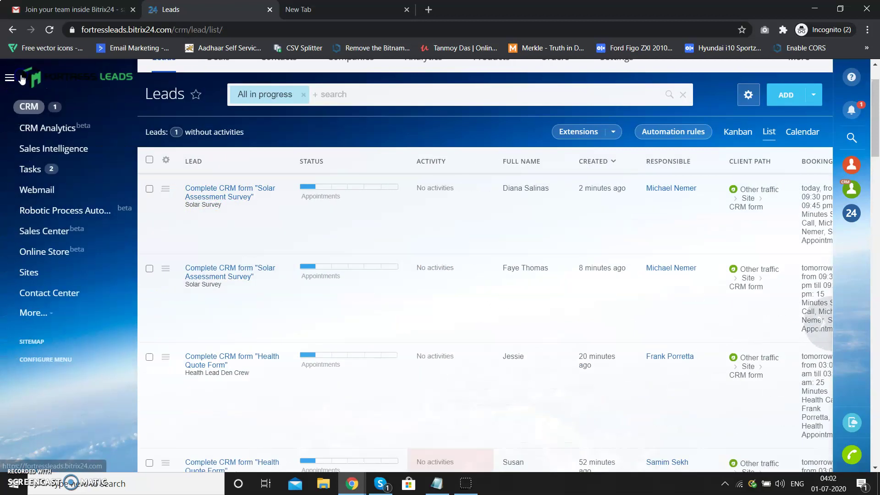
click(50, 316)
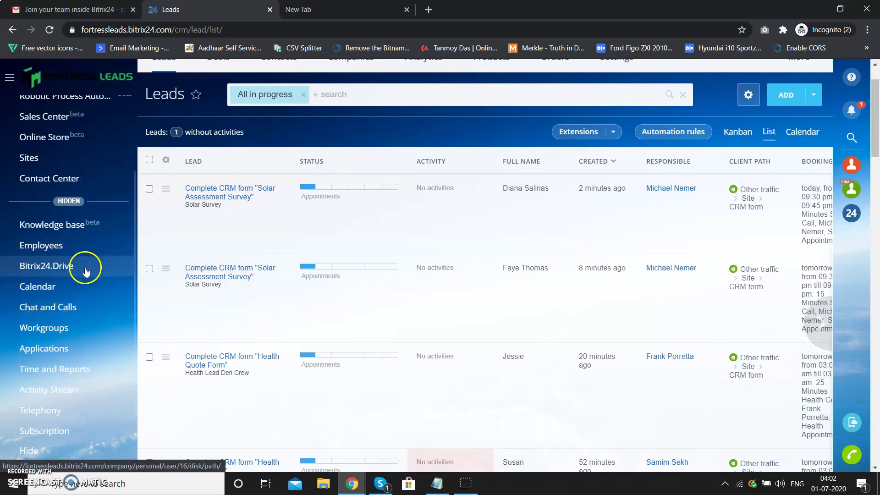
click(55, 286)
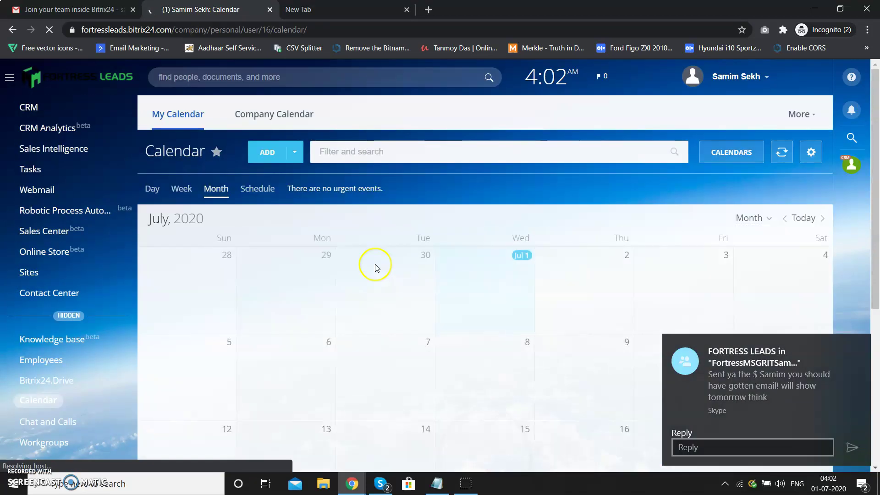
Dismiss the incoming Skype chat message and focus the calendar event search field
click(852, 338)
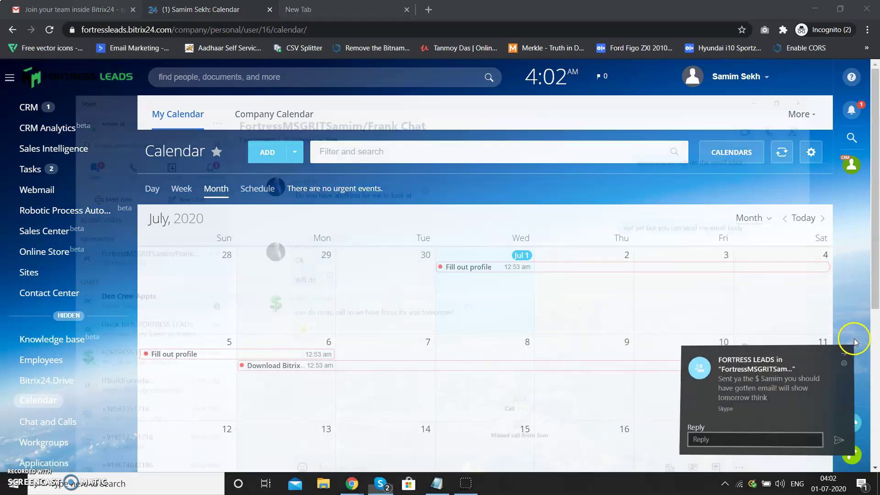
click(865, 8)
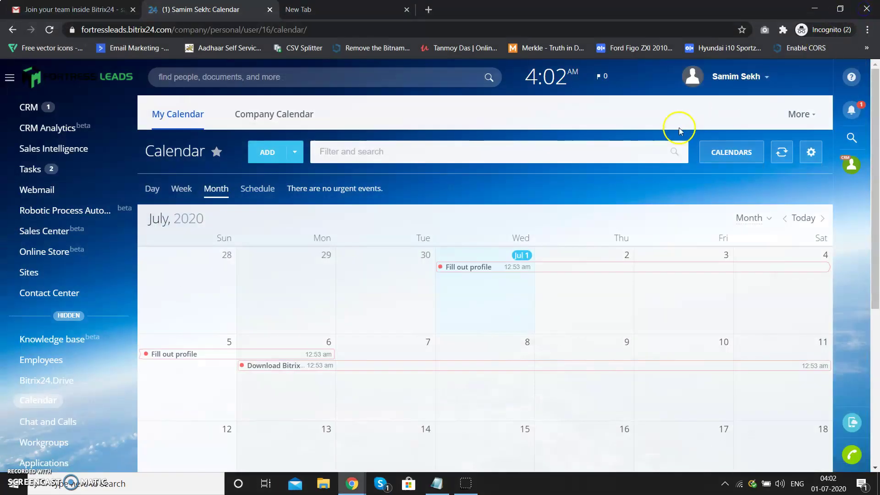
click(466, 159)
Connect Google Calendar from the Synchronize panel, signing in with the company account and allowing access
click(782, 157)
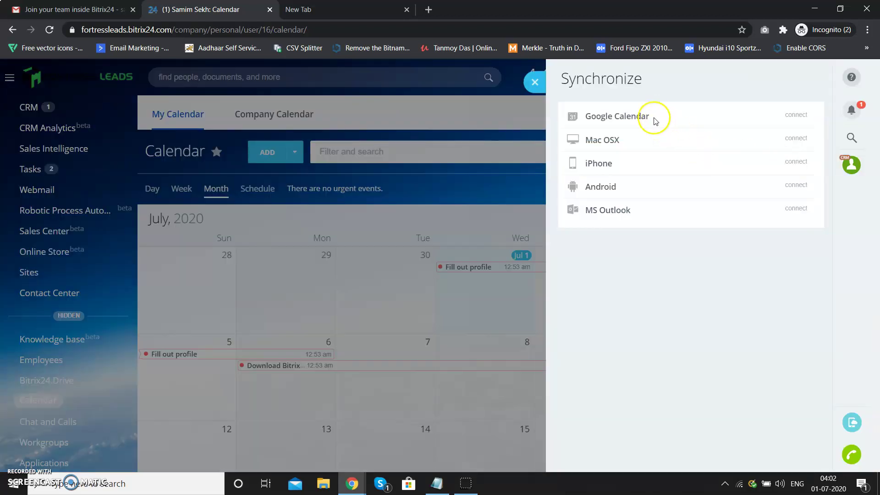
click(796, 115)
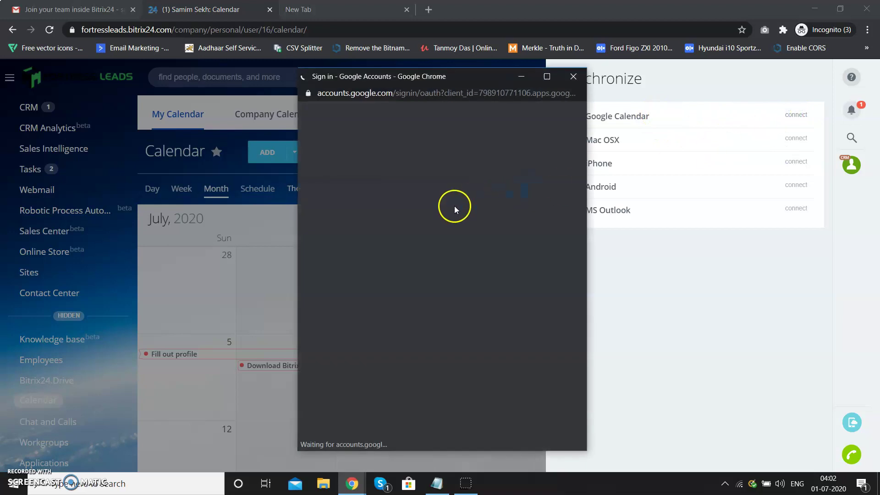
drag(451, 79, 395, 64)
click(321, 230)
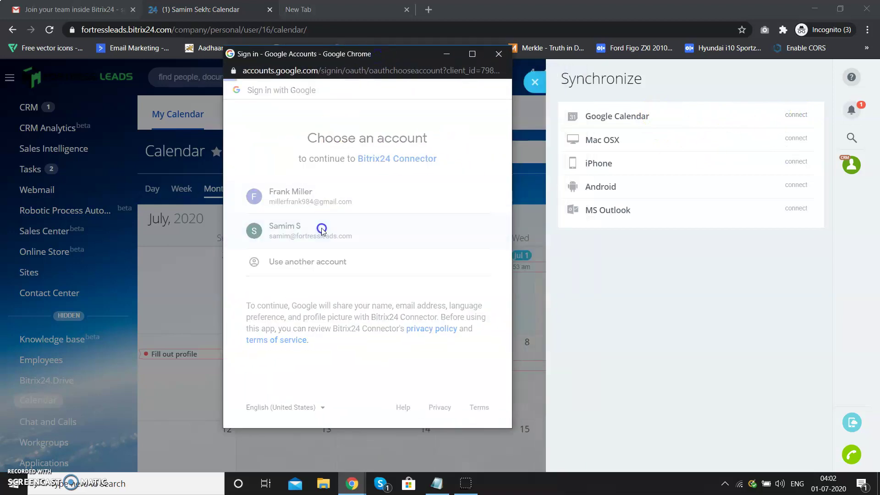
scroll(475, 307, down, 5)
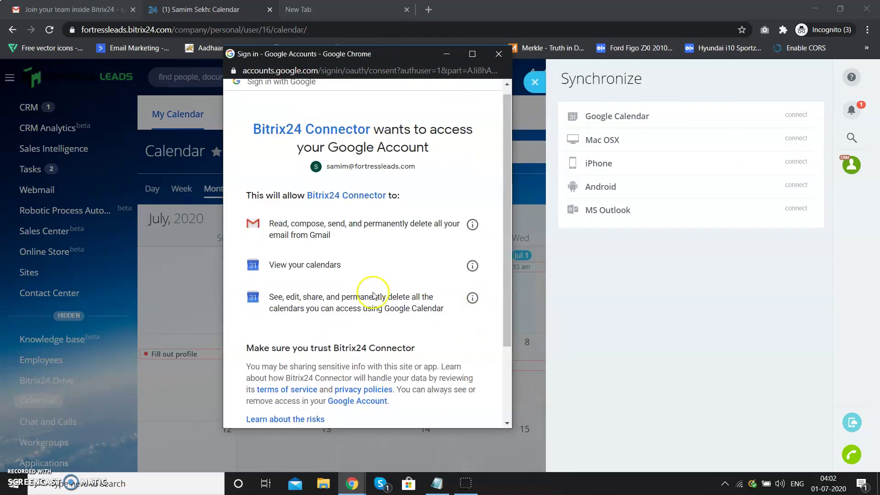
click(448, 356)
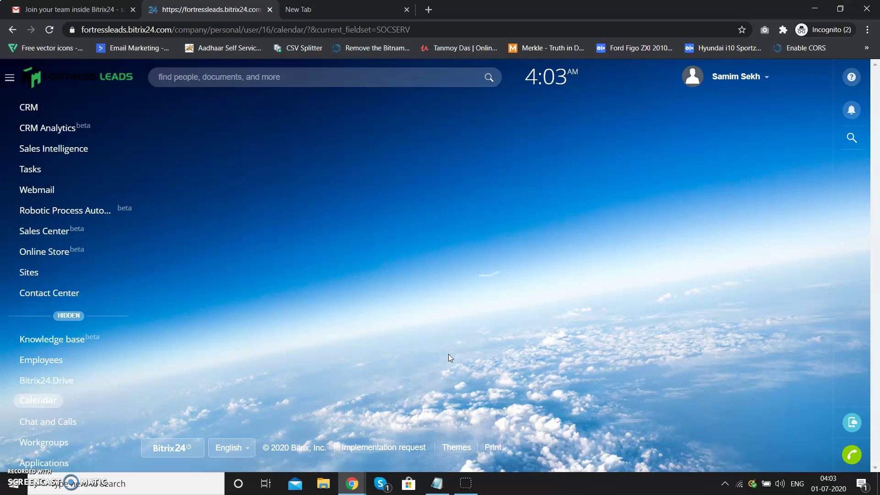
Wait for the calendar to reload into the July 2020 month view
click(411, 263)
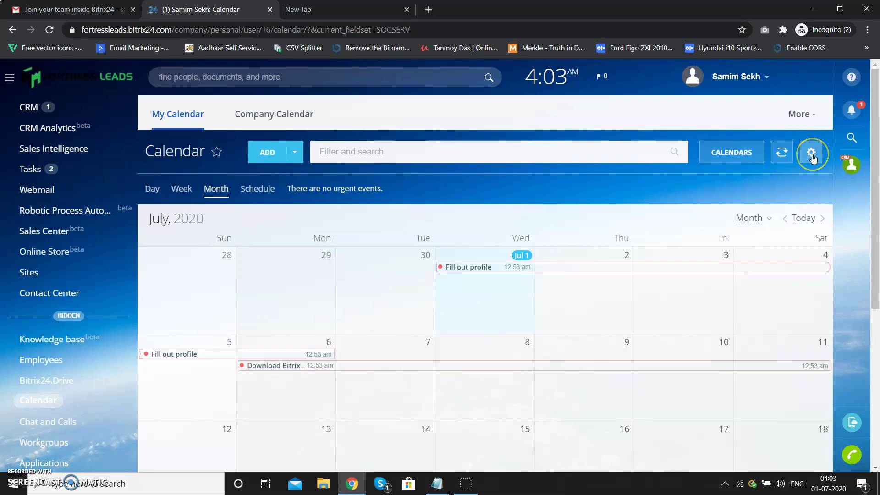
Open calendar Settings and keep the time zone at (UTC +05:30) Asia/Colombo
click(812, 155)
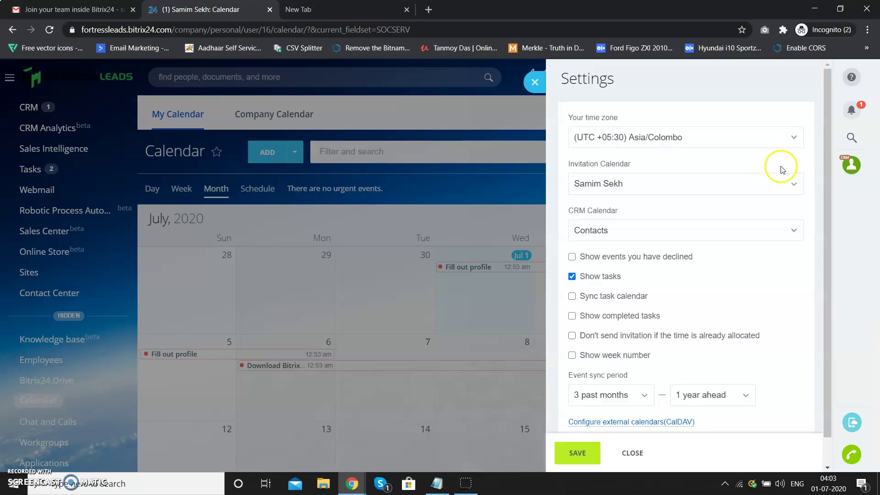
click(759, 137)
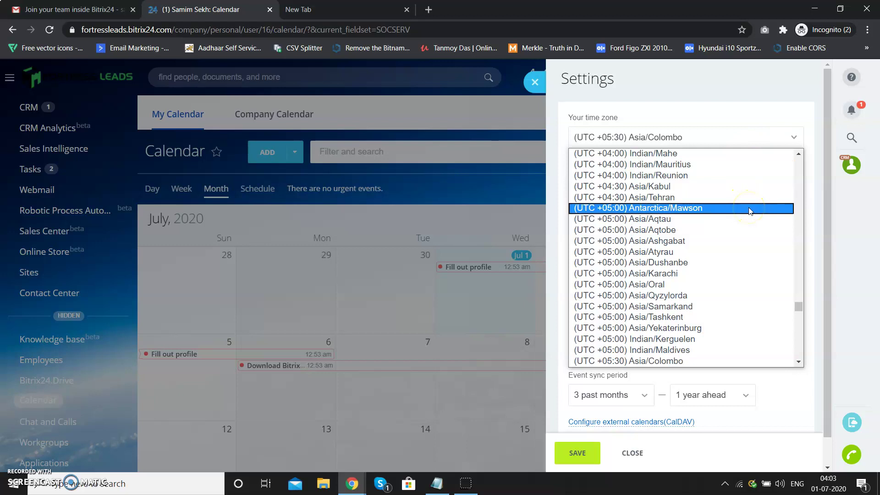
click(747, 134)
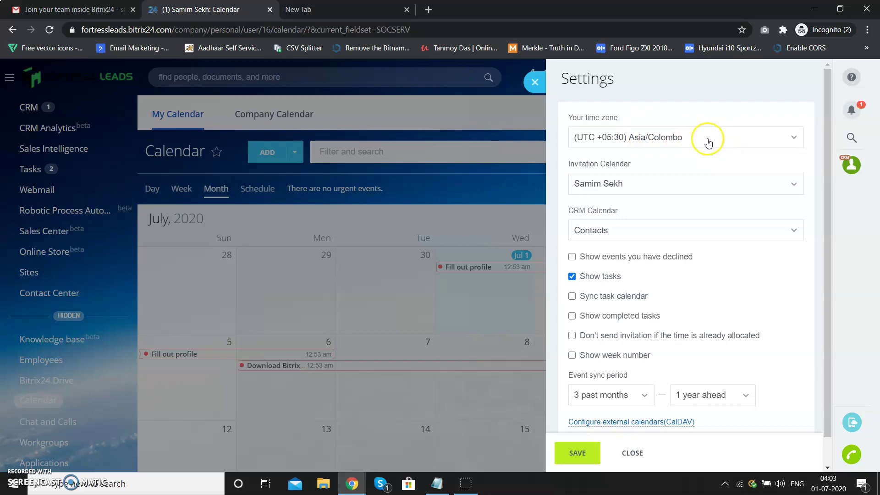
scroll(709, 141, down, 1)
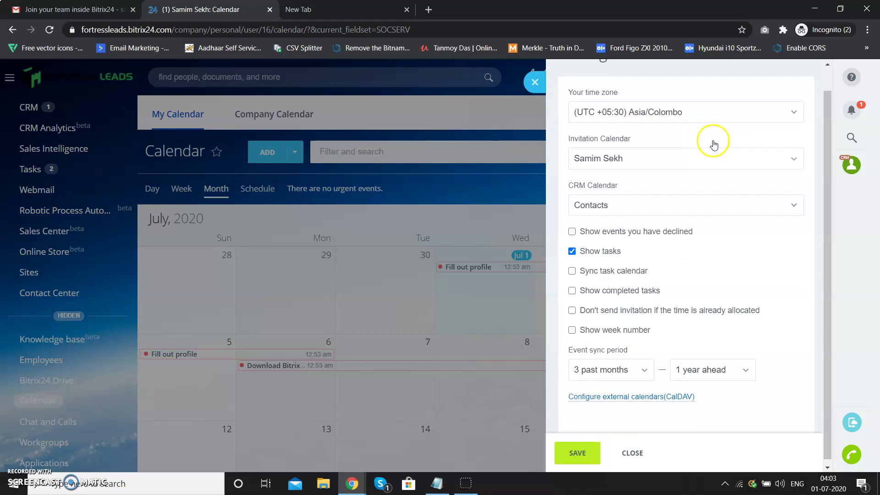
Pick the Google account's calendar in both the Invitation Calendar and CRM Calendar dropdowns
click(767, 157)
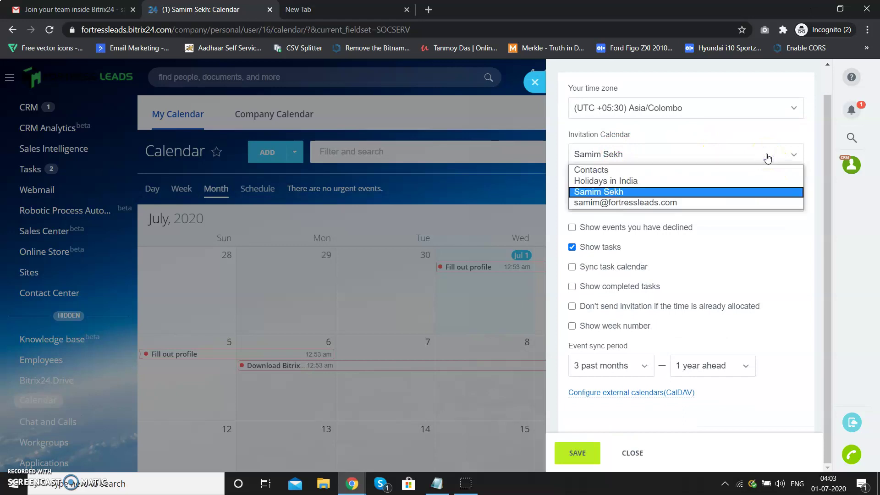
click(712, 137)
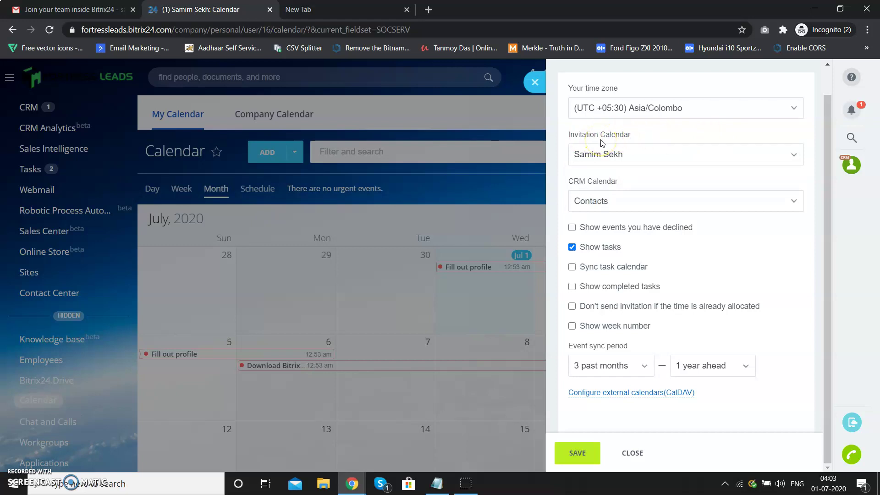
click(707, 202)
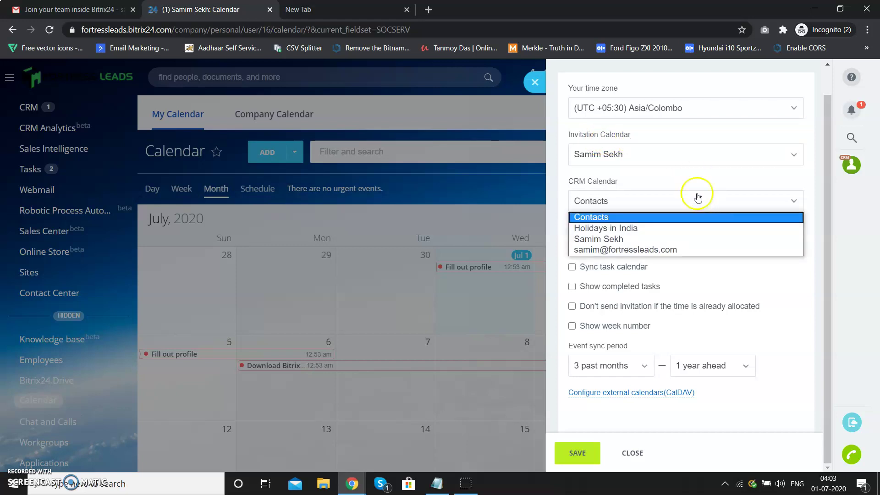
click(697, 197)
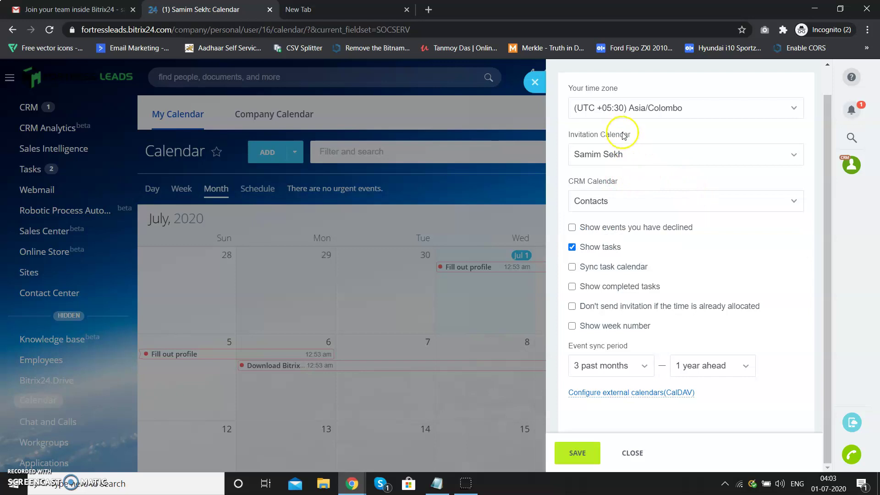
click(714, 153)
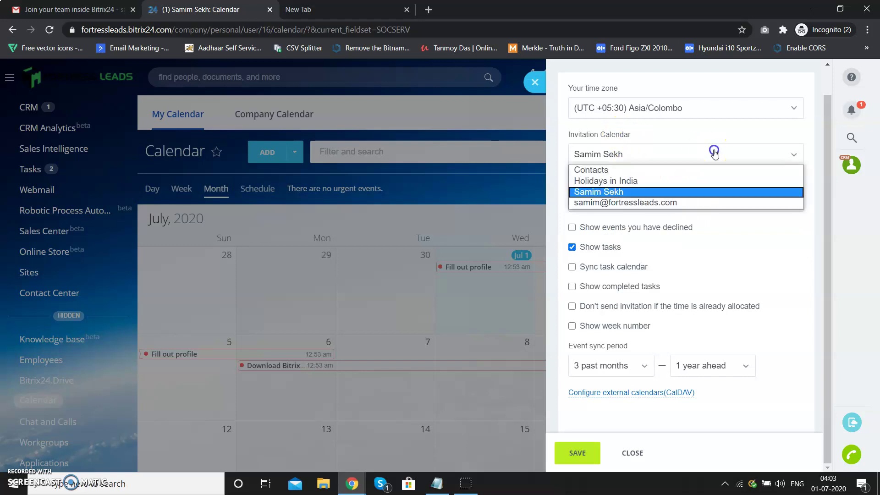
click(688, 202)
click(714, 201)
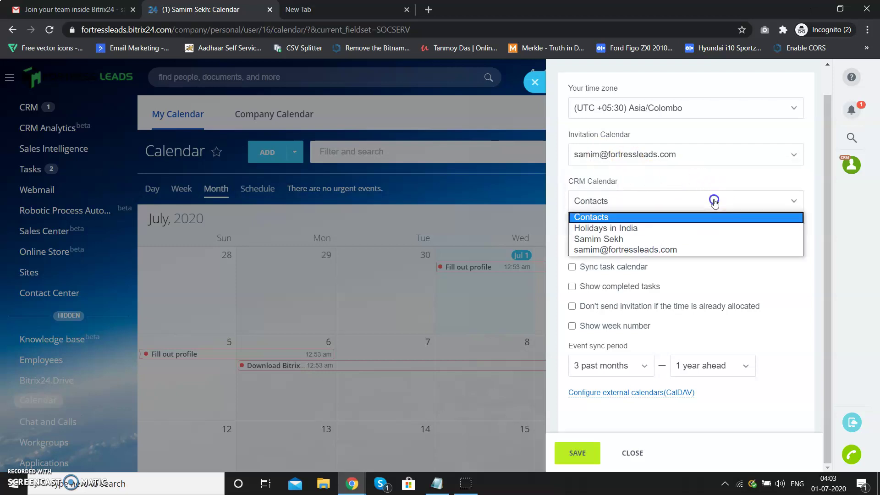
click(692, 249)
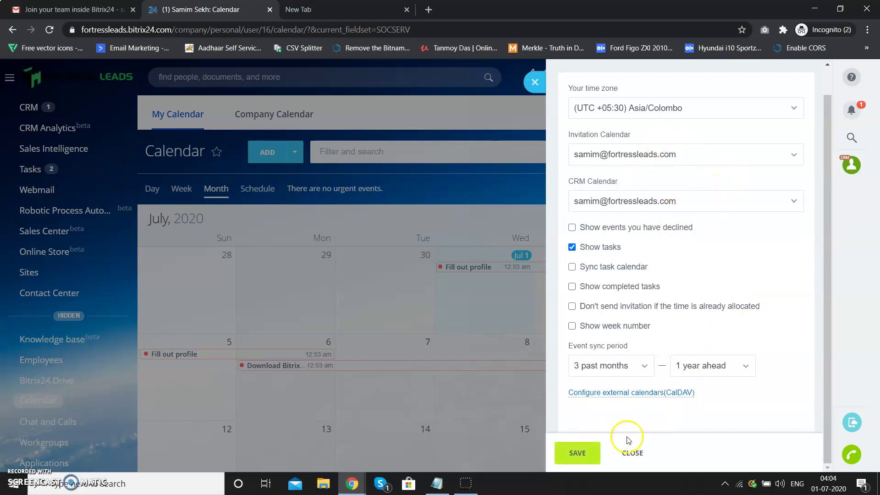
Save the updated calendar settings so the July 2020 calendar reloads
click(579, 454)
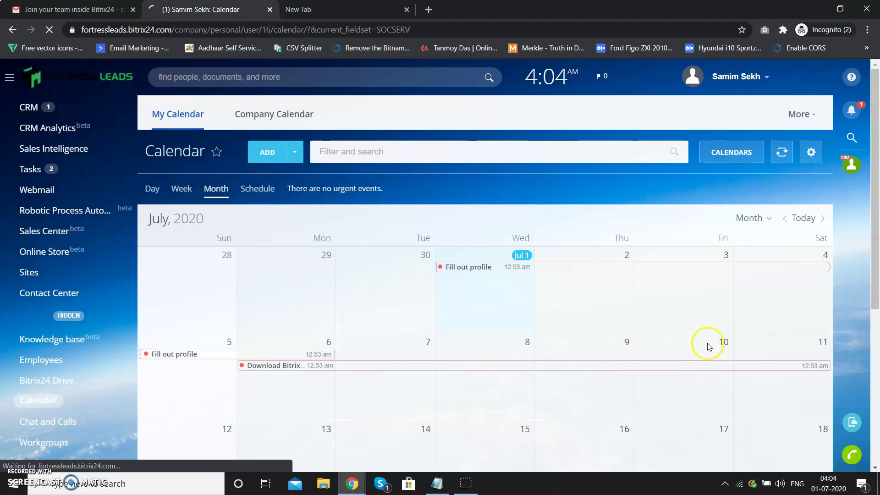